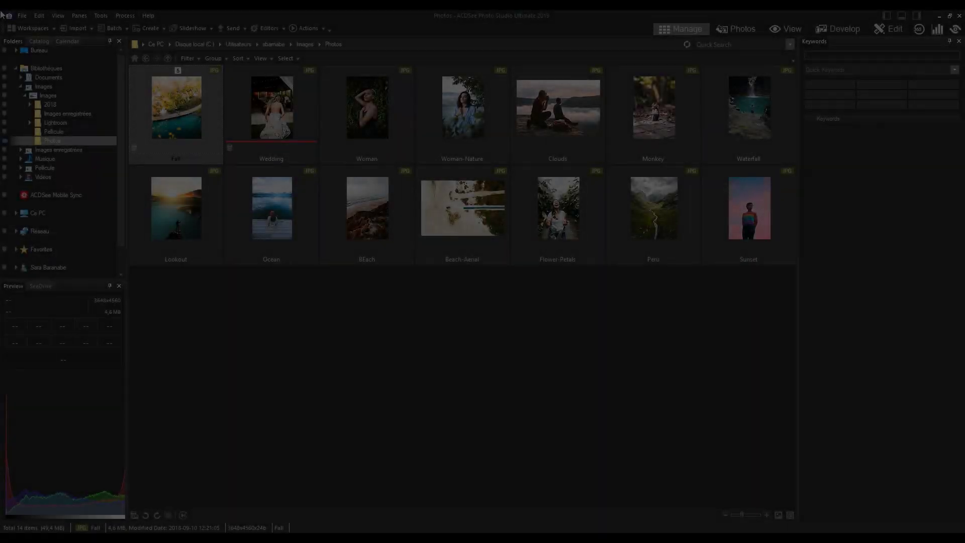
Rate Clouds 2, give Monkey a yellow label and rating 2, and rate Waterfall 3
{"action": "key", "text": "Right"}
{"action": "key", "text": "Right"}
{"action": "key", "text": "Right"}
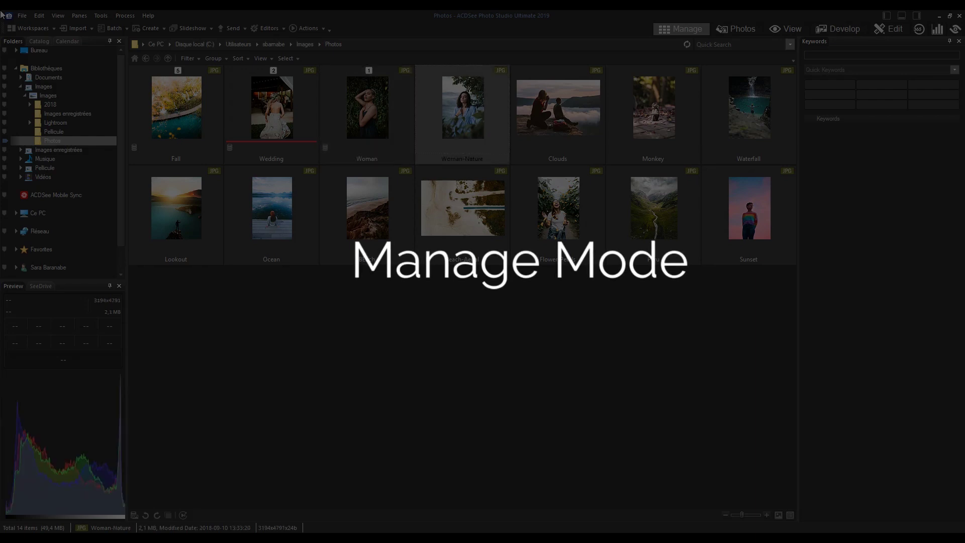
{"action": "key", "text": "Right"}
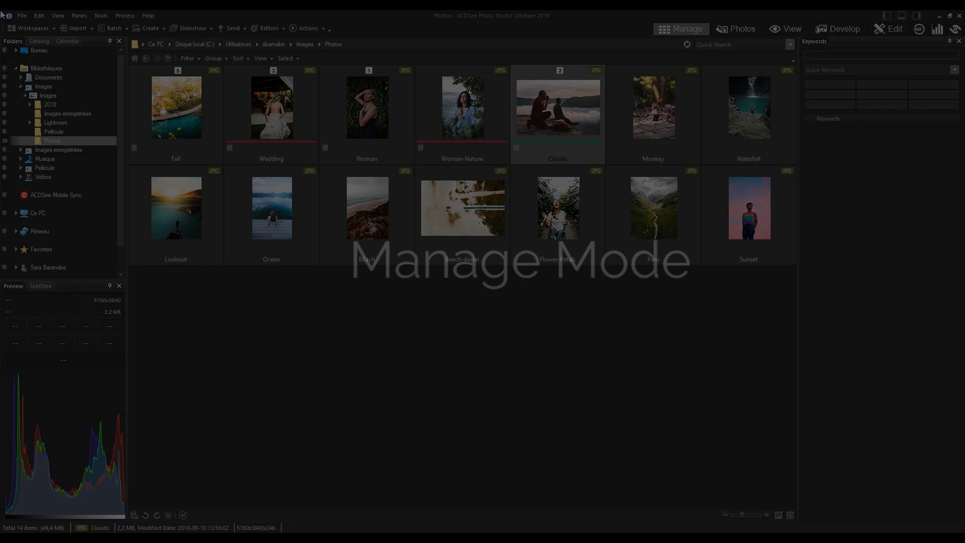
{"action": "key", "text": "ctrl+2"}
{"action": "key", "text": "Right"}
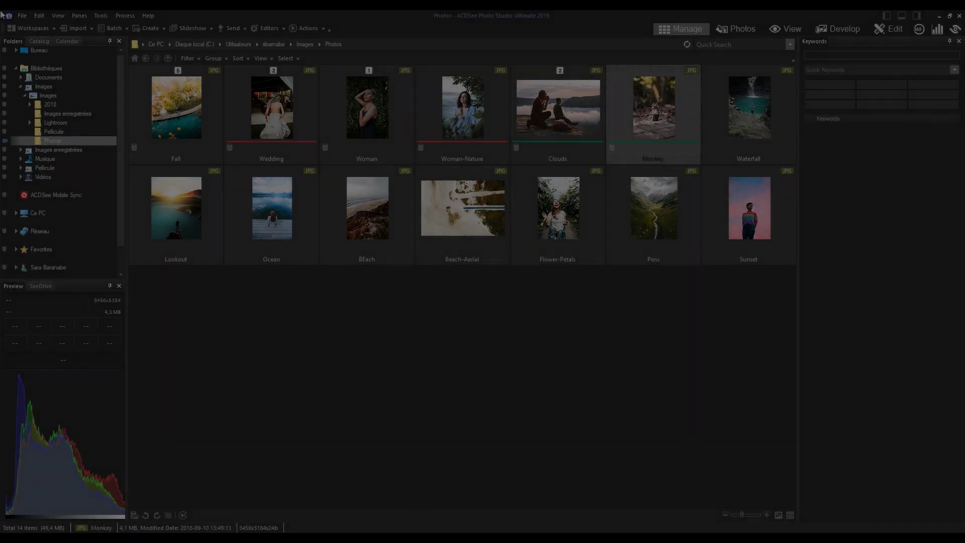
{"action": "key", "text": "alt+2"}
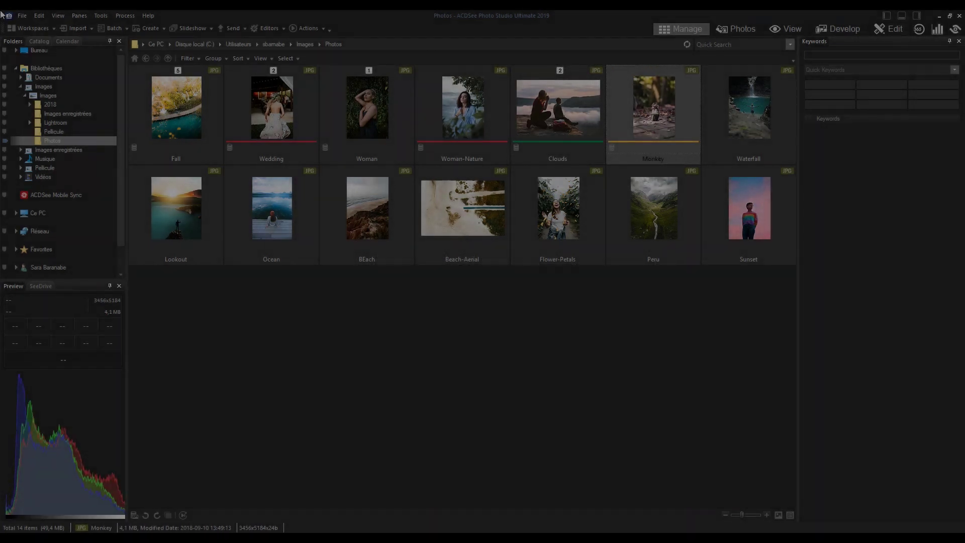
{"action": "key", "text": "ctrl+2"}
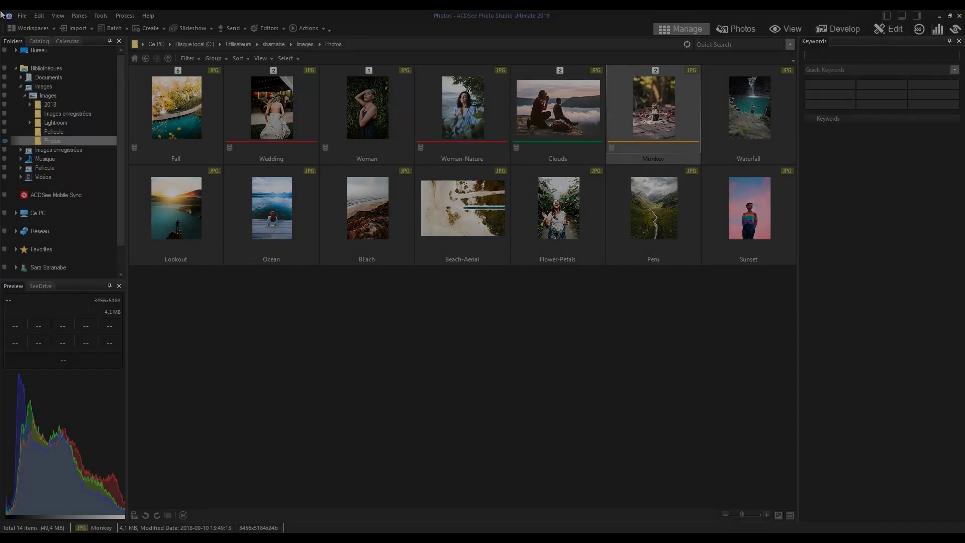
{"action": "key", "text": "Right"}
{"action": "key", "text": "ctrl+3"}
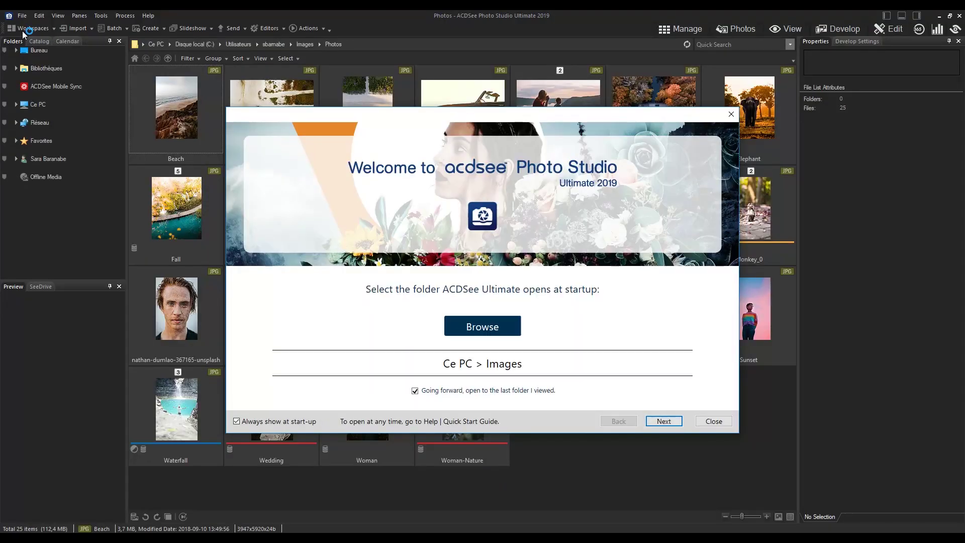
Close the Welcome to ACDSee Photo Studio screen
{"action": "left_click", "coordinate": [711, 420]}
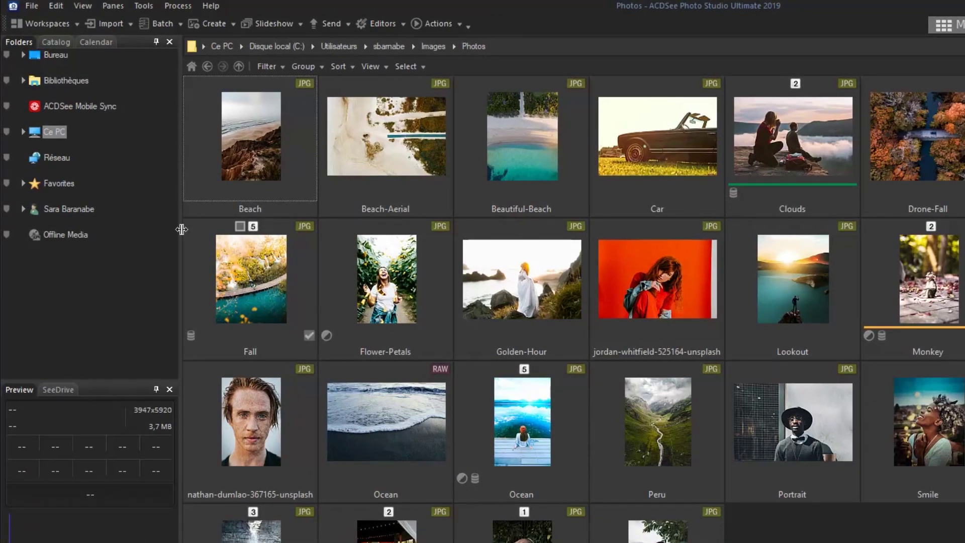
{"action": "left_click", "coordinate": [23, 131]}
{"action": "left_click", "coordinate": [37, 183]}
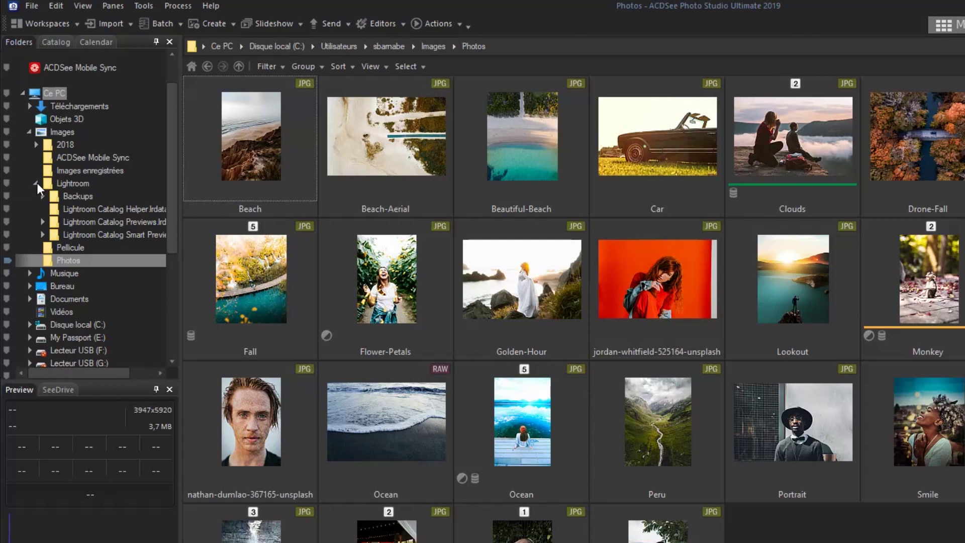
{"action": "left_click", "coordinate": [41, 222]}
{"action": "scroll", "coordinate": [42, 229], "scroll_direction": "down", "scroll_amount": 8}
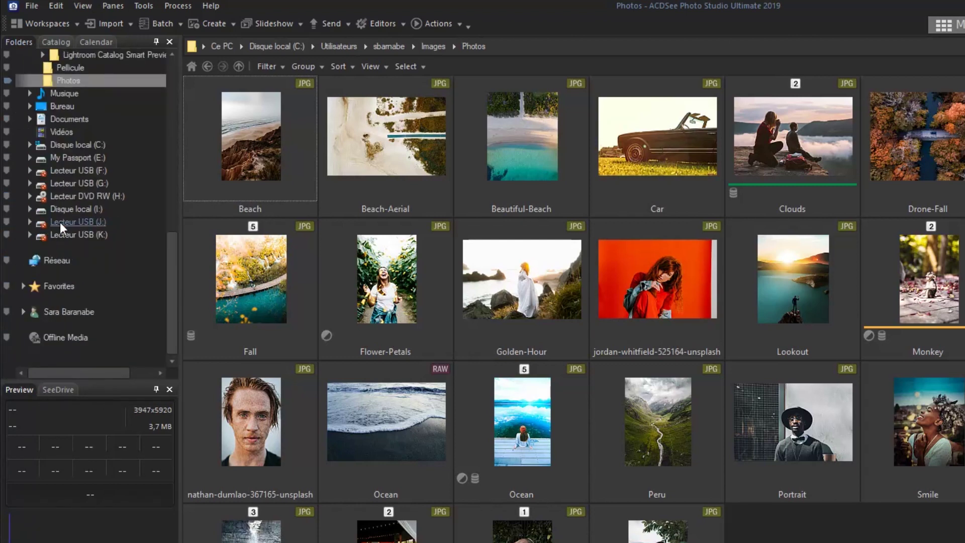
{"action": "scroll", "coordinate": [38, 197], "scroll_direction": "up", "scroll_amount": 10}
{"action": "left_click", "coordinate": [28, 132]}
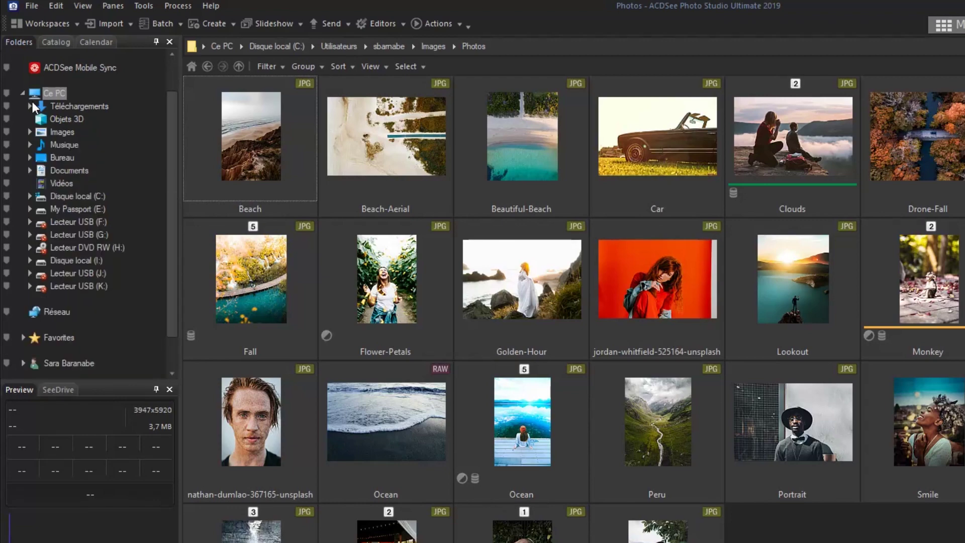
{"action": "left_click", "coordinate": [22, 93]}
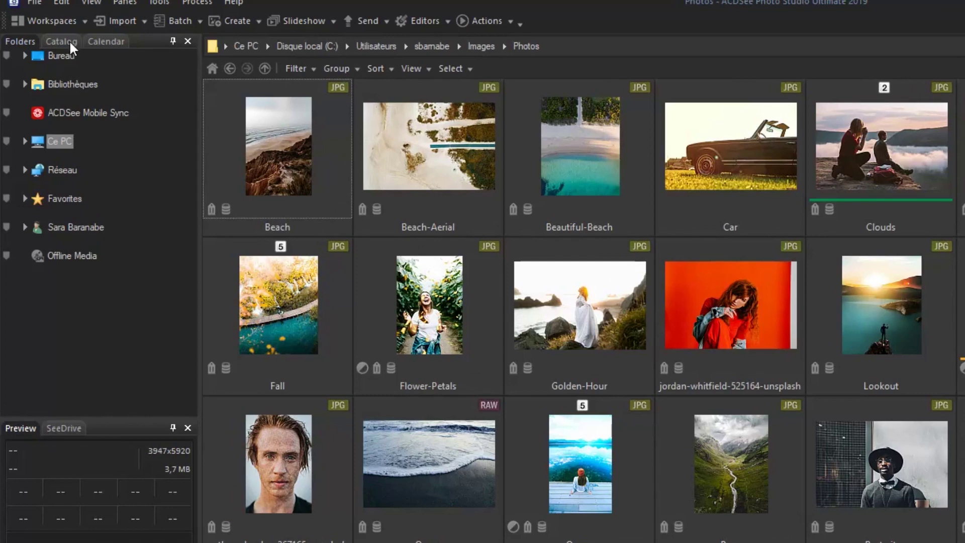
In the Catalog pane, browse the People and Places categories and two tagged people
{"action": "left_click", "coordinate": [70, 43]}
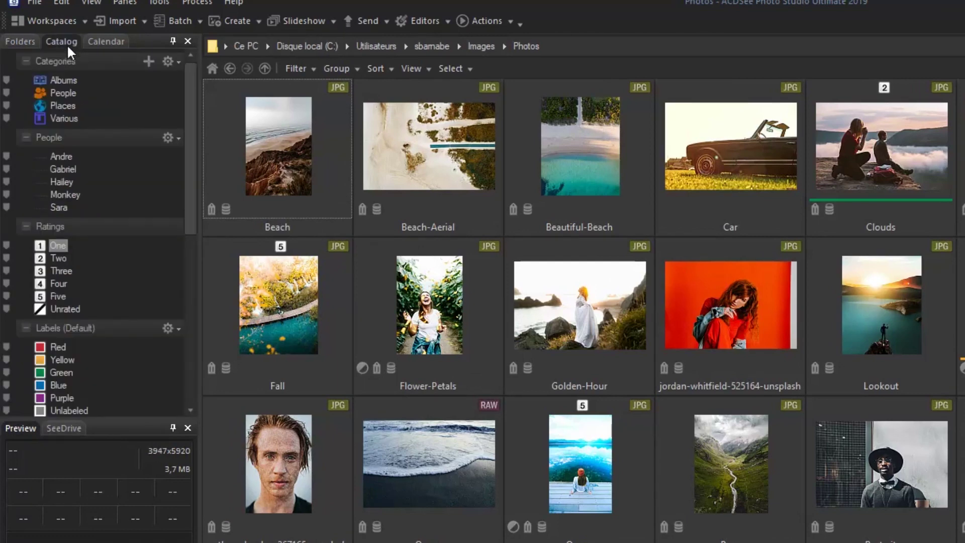
{"action": "left_click", "coordinate": [58, 93]}
{"action": "left_click", "coordinate": [56, 107]}
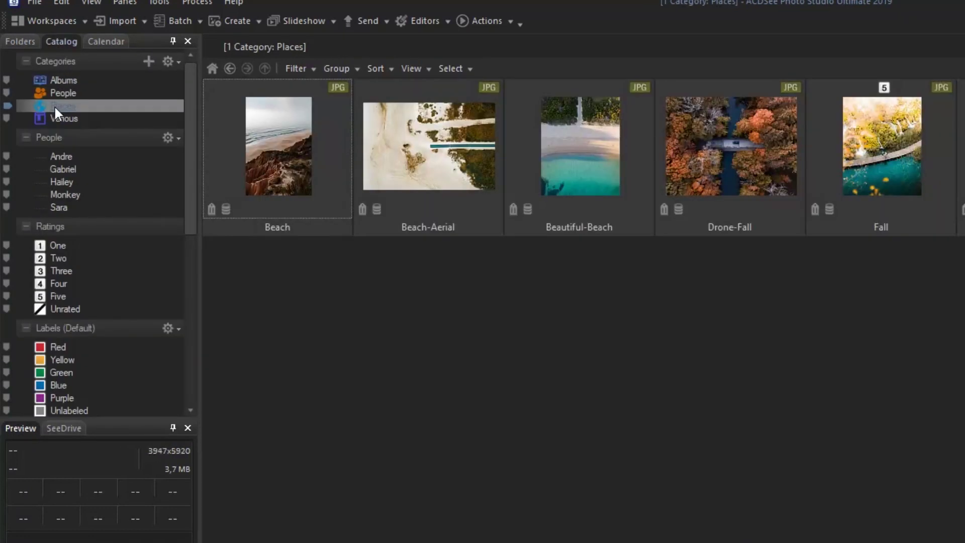
{"action": "left_click", "coordinate": [64, 161]}
{"action": "left_click", "coordinate": [59, 172]}
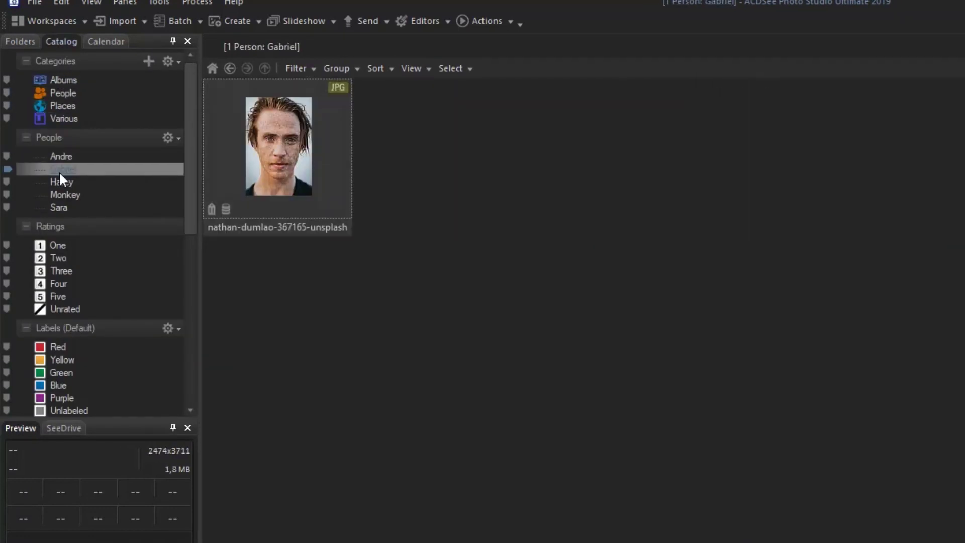
Filter by ratings 1, 2 and 3, then by Red, Yellow and Green labels
{"action": "left_click", "coordinate": [47, 243]}
{"action": "left_click", "coordinate": [52, 259]}
{"action": "left_click", "coordinate": [53, 271]}
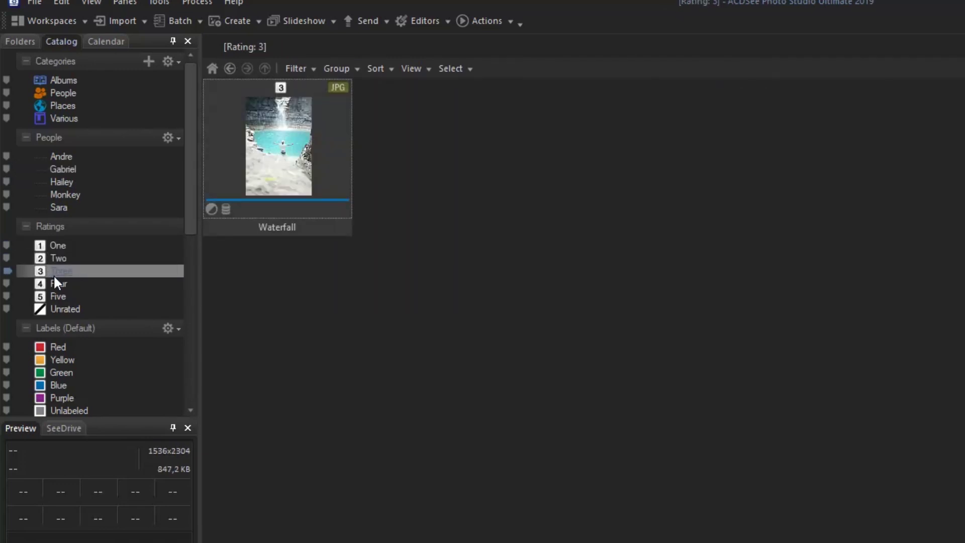
{"action": "left_click", "coordinate": [61, 346]}
{"action": "left_click", "coordinate": [63, 361]}
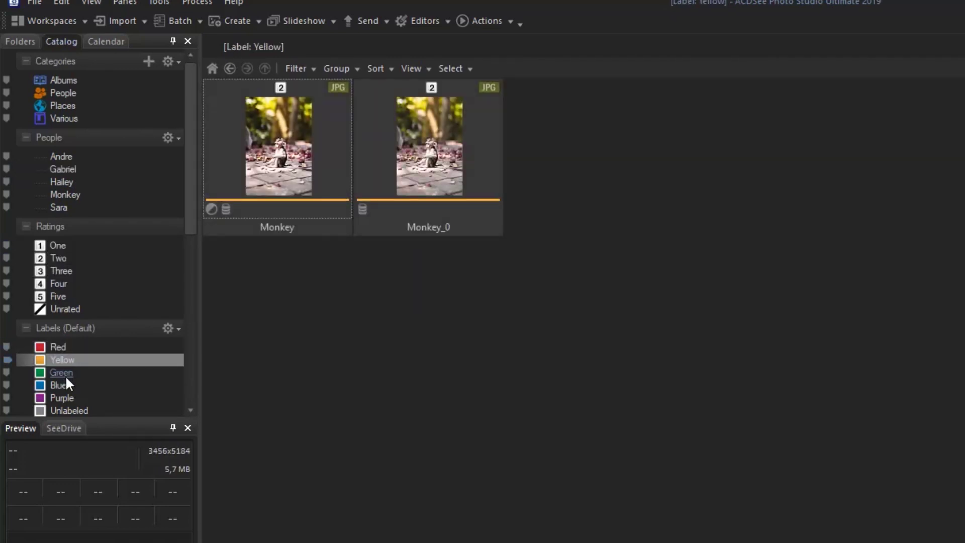
{"action": "left_click", "coordinate": [66, 375]}
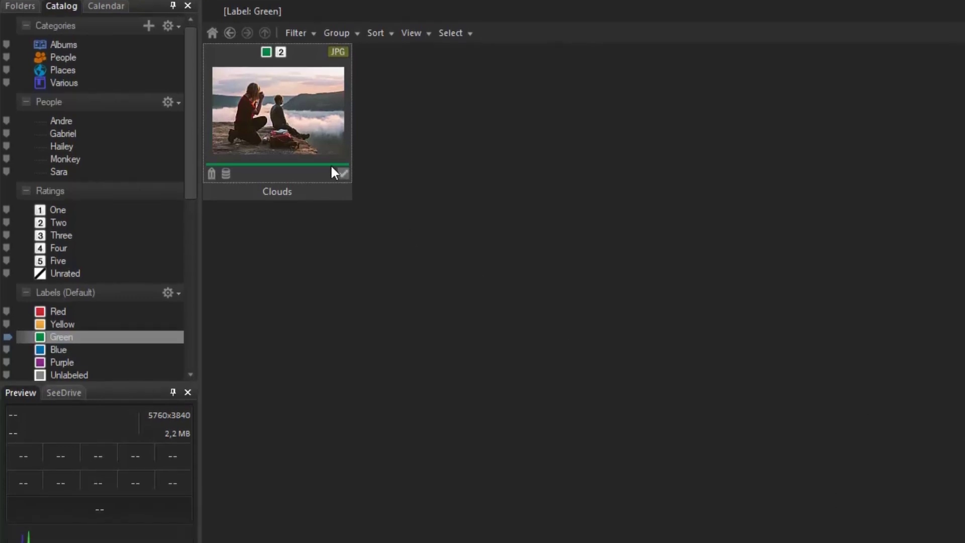
Show the Clouds photo's context menu with its Set Rating, Set Label, Set Categories and Map submenus
{"action": "right_click", "coordinate": [287, 124]}
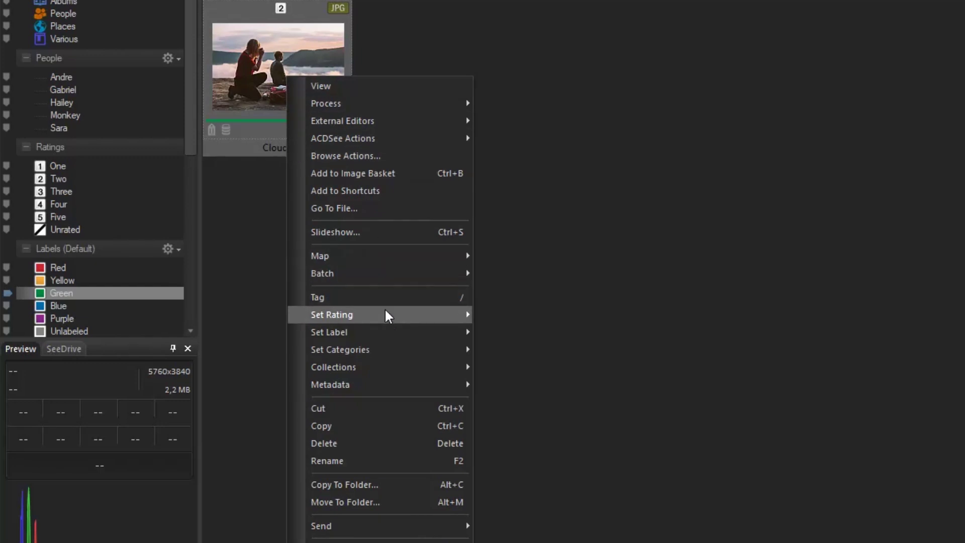
{"action": "mouse_move", "coordinate": [388, 315]}
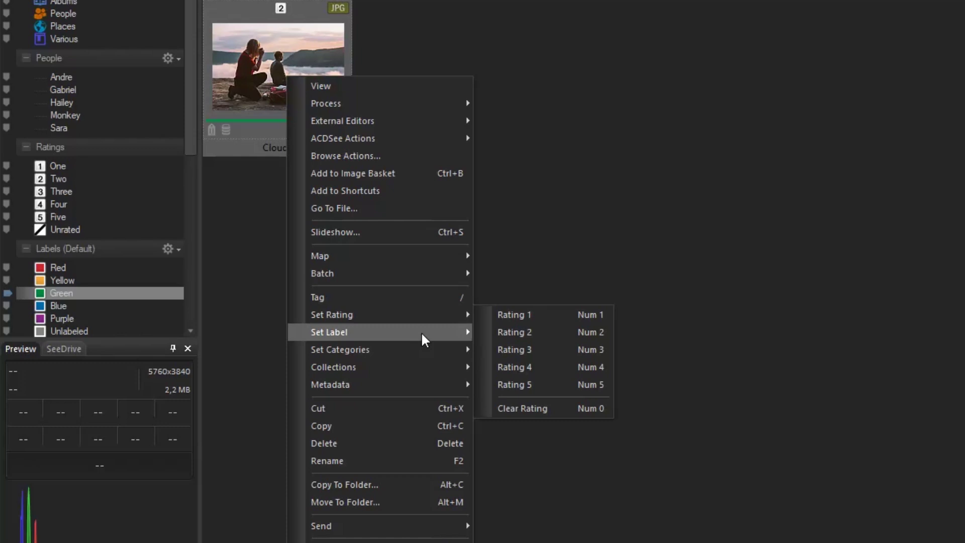
{"action": "mouse_move", "coordinate": [424, 334]}
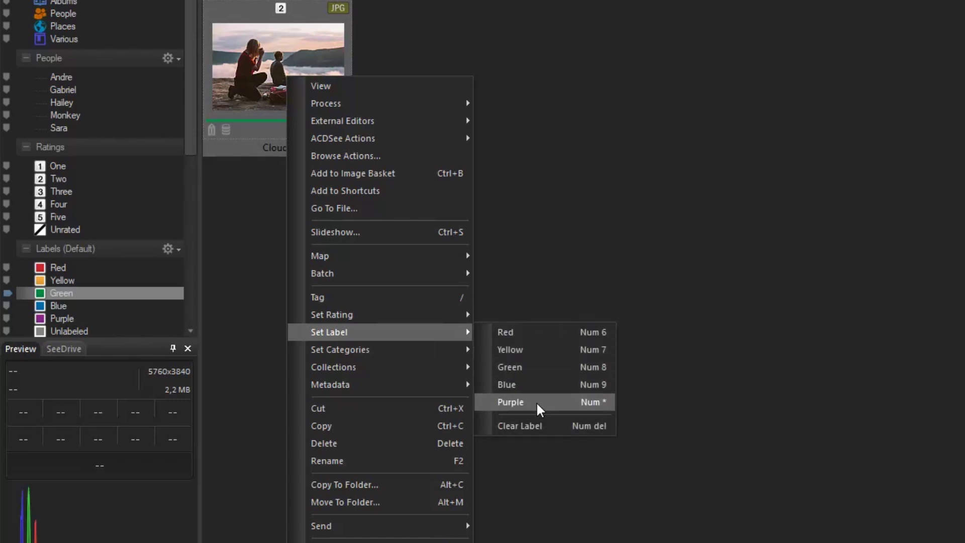
{"action": "mouse_move", "coordinate": [447, 349]}
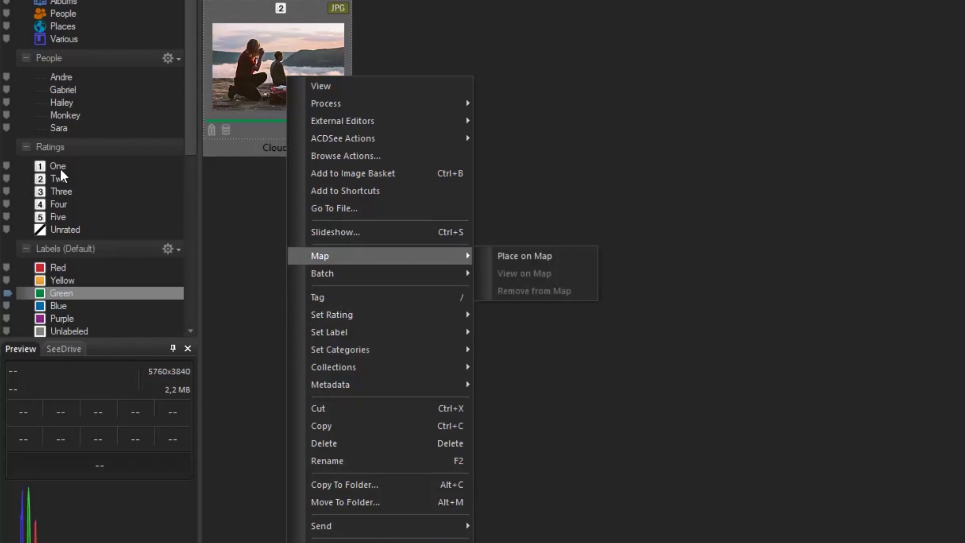
Filter by the Yellow and Red labels, then switch to the People category
{"action": "left_click", "coordinate": [62, 280]}
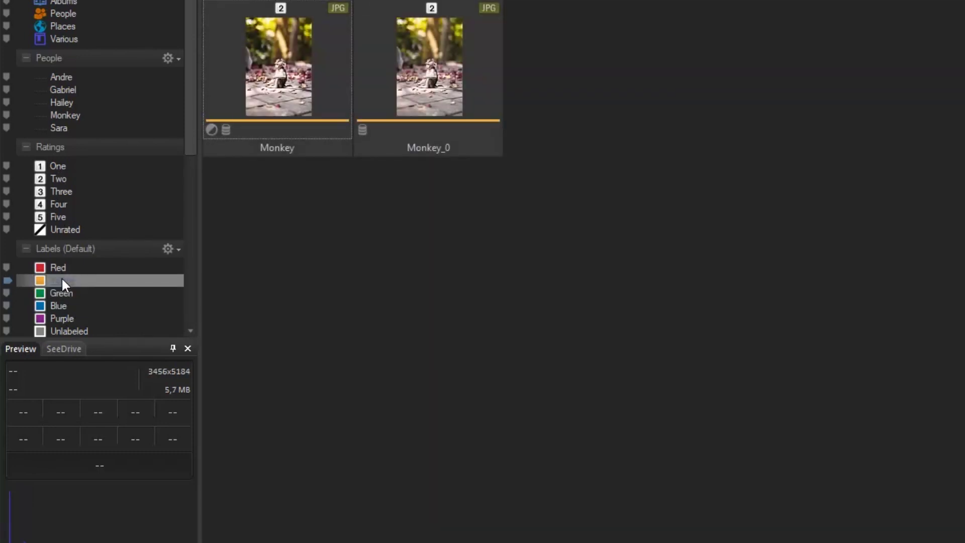
{"action": "left_click", "coordinate": [62, 269]}
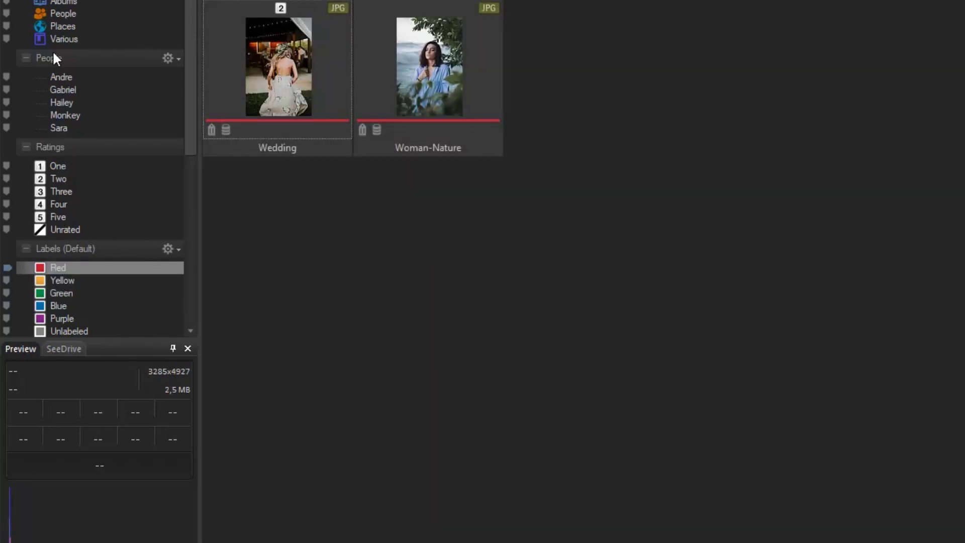
{"action": "left_click", "coordinate": [61, 13]}
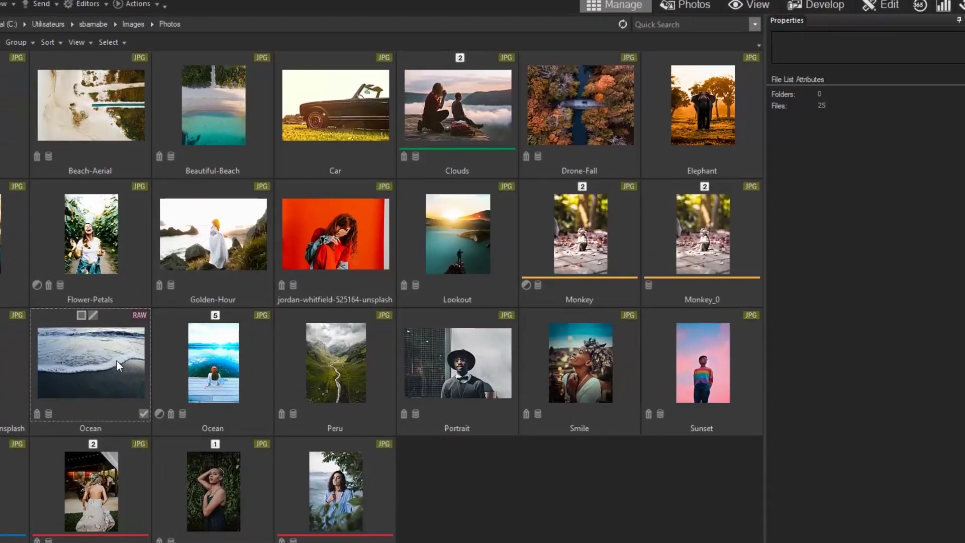
Inspect the Ocean RAW photo's IPTC and EXIF metadata, then open the Panes menu
{"action": "left_click", "coordinate": [117, 361]}
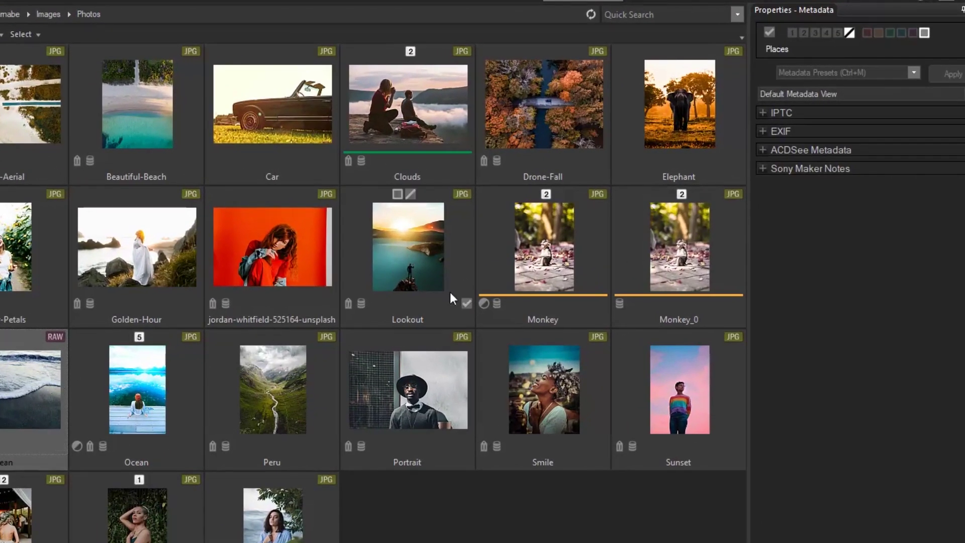
{"action": "left_click", "coordinate": [794, 121]}
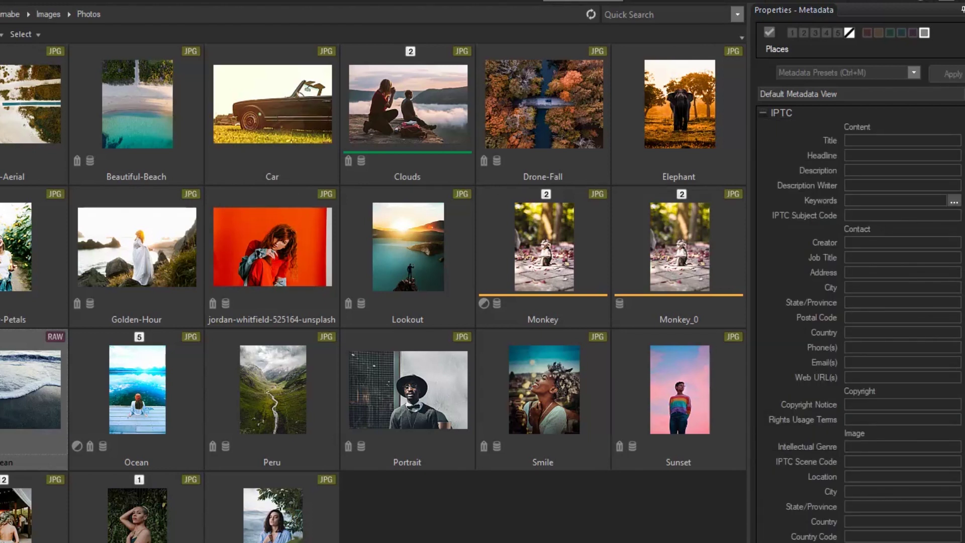
{"action": "left_click", "coordinate": [781, 113]}
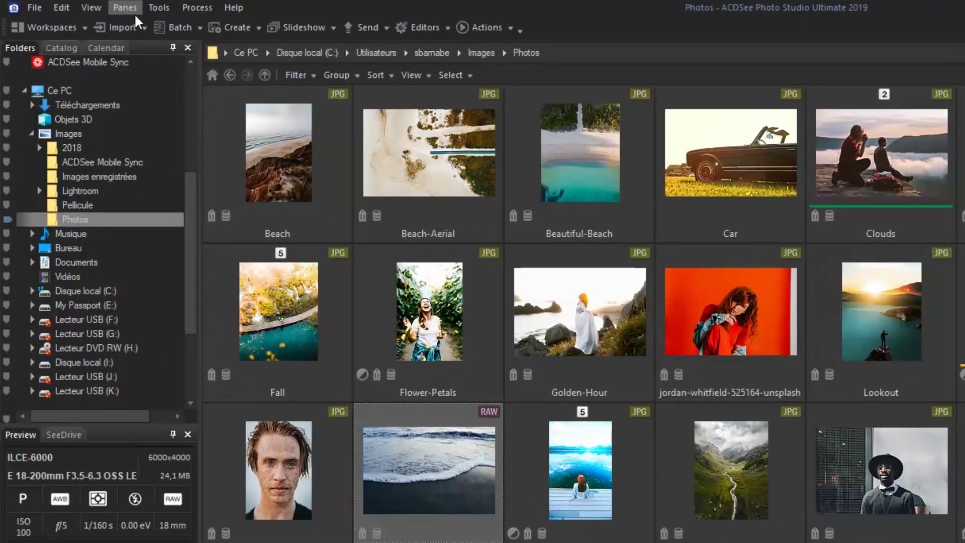
{"action": "left_click", "coordinate": [134, 13]}
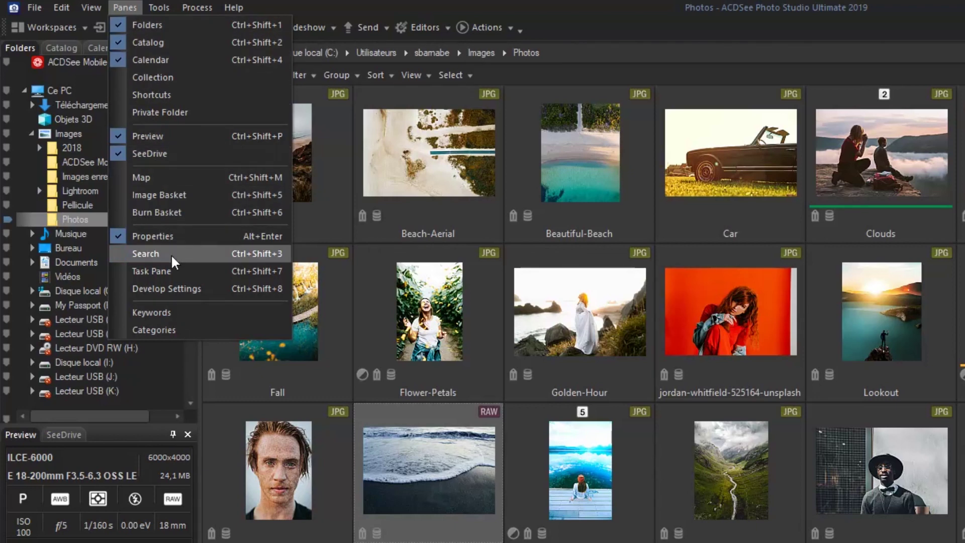
Show the Develop Settings pane and copy the Monkey photo's develop settings
{"action": "left_click", "coordinate": [173, 293]}
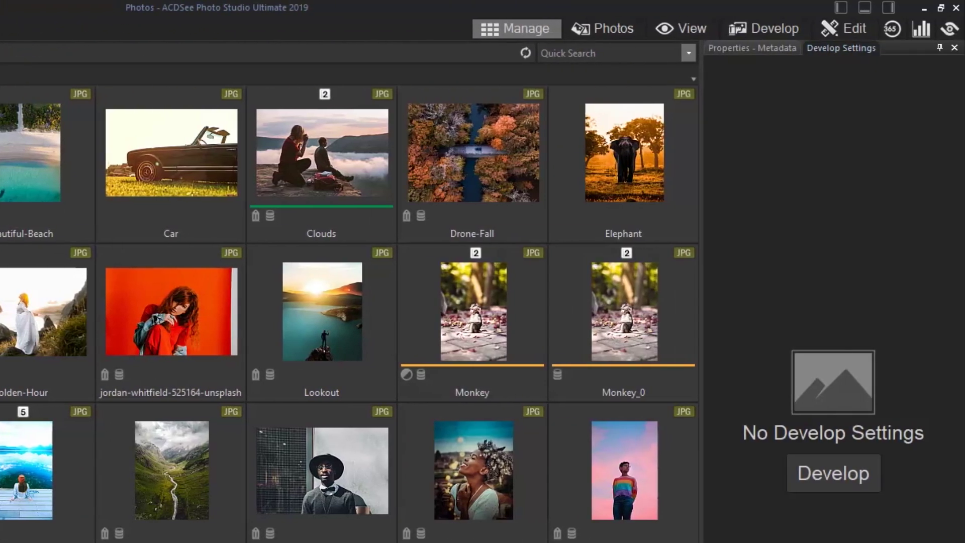
{"action": "left_click", "coordinate": [455, 339]}
{"action": "left_click", "coordinate": [751, 105]}
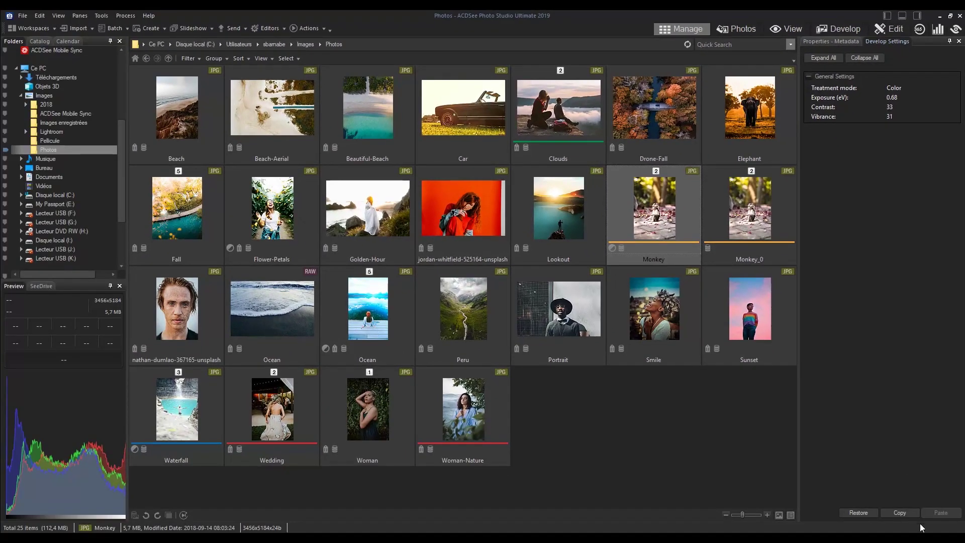
{"action": "left_click", "coordinate": [899, 512]}
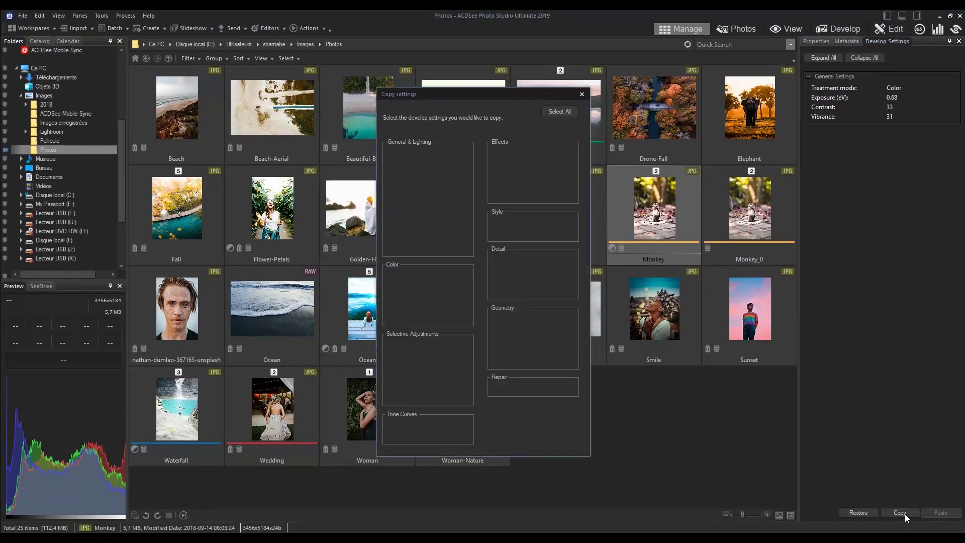
{"action": "left_click", "coordinate": [517, 441]}
Paste Monkey's develop settings onto Smile, then restore Monkey to its original
{"action": "left_click", "coordinate": [654, 309]}
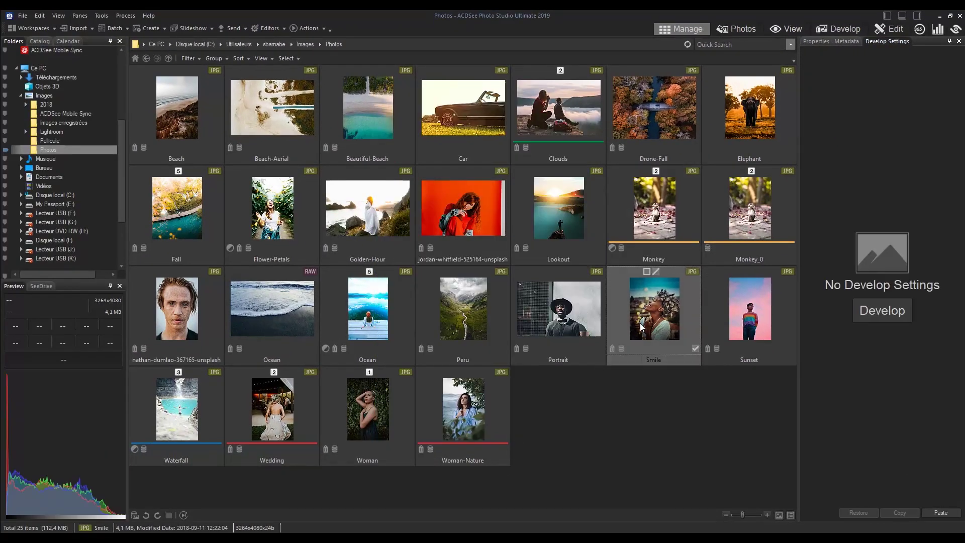
{"action": "left_click", "coordinate": [937, 513]}
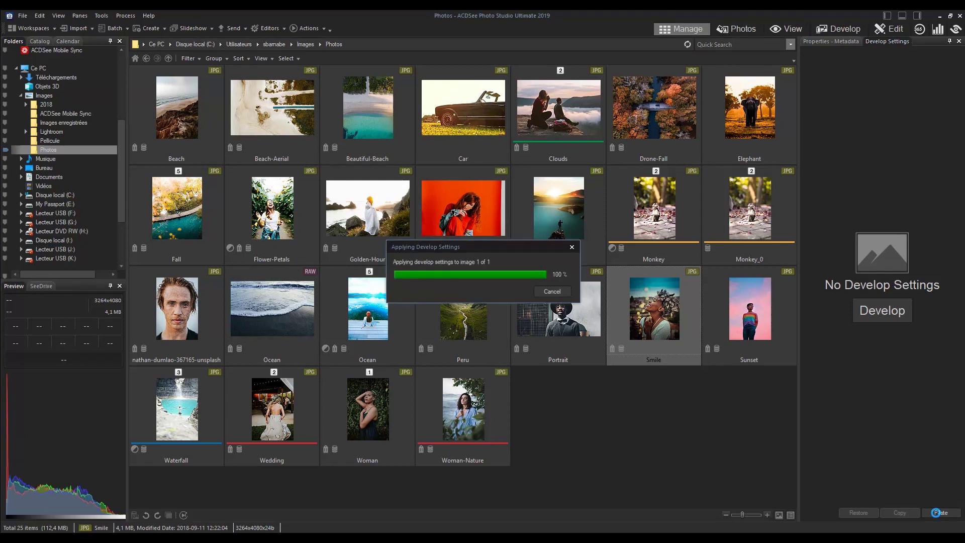
{"action": "left_click", "coordinate": [669, 223]}
{"action": "left_click", "coordinate": [859, 512]}
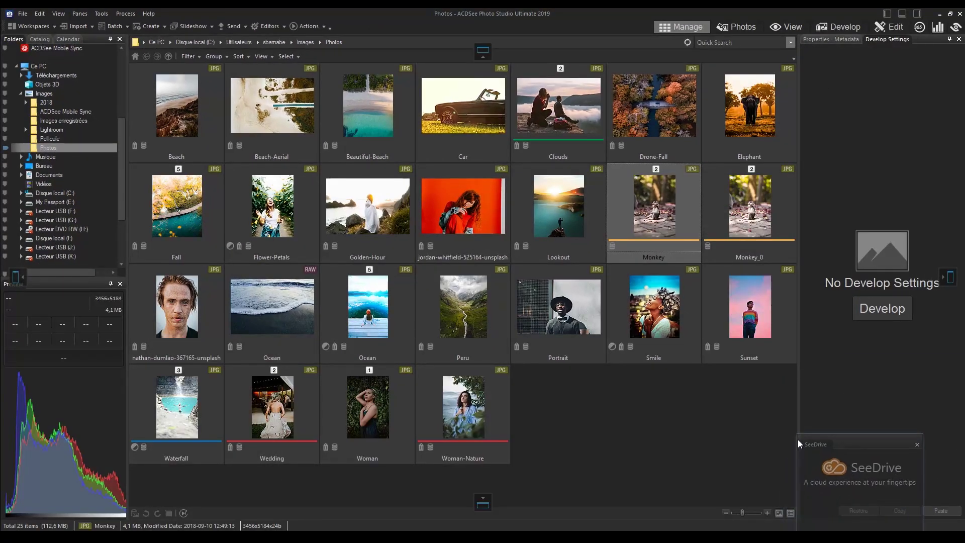
Float the Properties pane, shorten it, and re-dock it in a new position
{"action": "left_click_drag", "start_coordinate": [800, 443], "coordinate": [734, 47]}
{"action": "left_click_drag", "start_coordinate": [651, 524], "coordinate": [650, 247]}
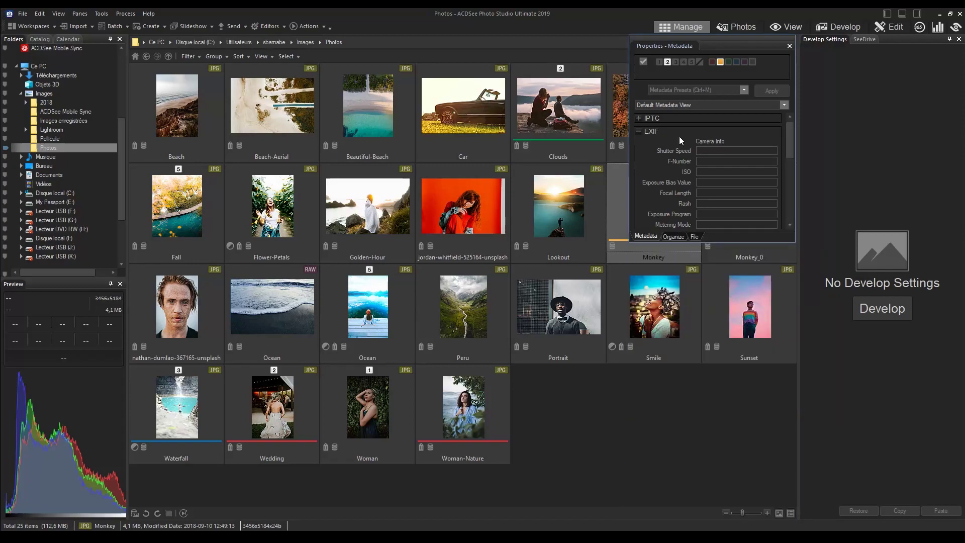
{"action": "left_click_drag", "start_coordinate": [660, 45], "coordinate": [723, 50]}
Save the current layout as a workspace named 'Saras Workspace'
{"action": "left_click", "coordinate": [43, 25]}
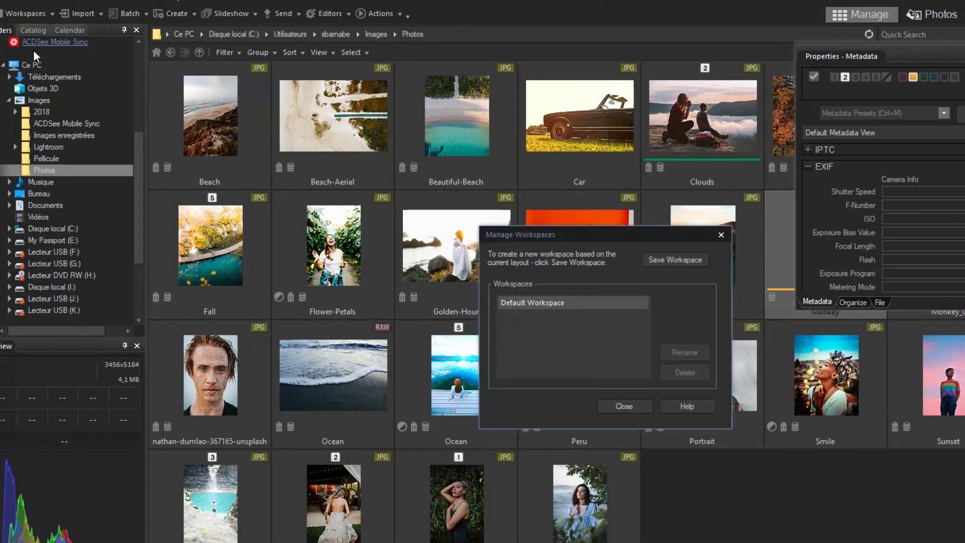
{"action": "left_click", "coordinate": [682, 261]}
{"action": "type", "text": "Saras Workspace"}
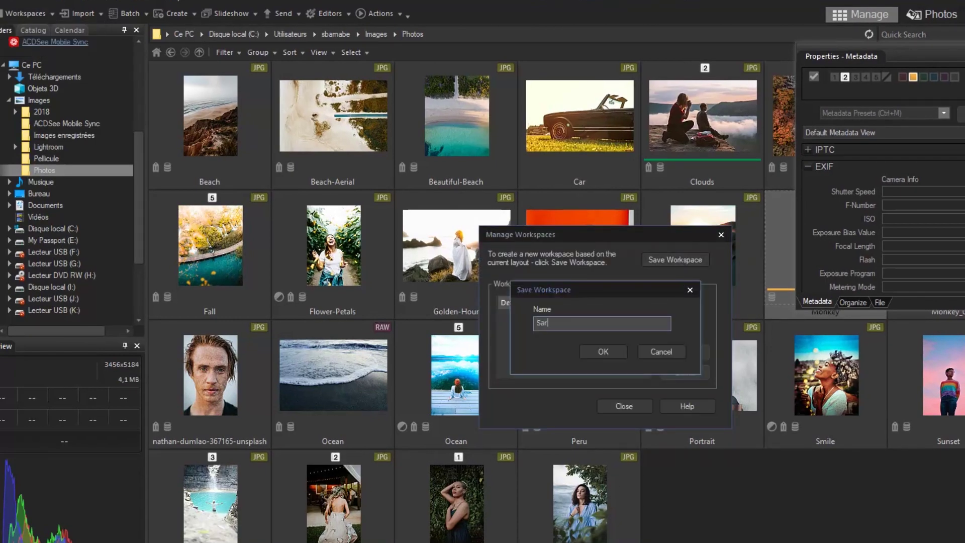
{"action": "key", "text": "Return"}
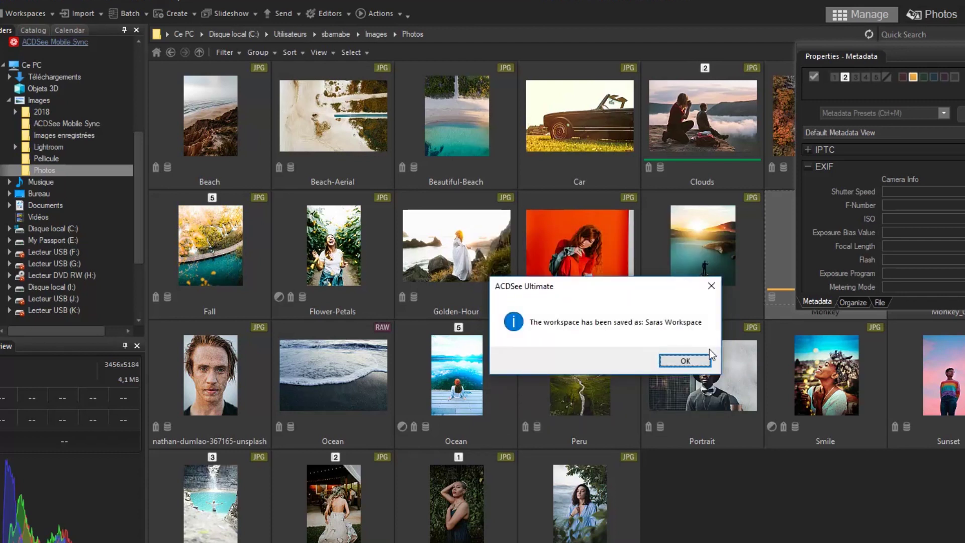
{"action": "left_click", "coordinate": [683, 359]}
{"action": "left_click", "coordinate": [27, 17]}
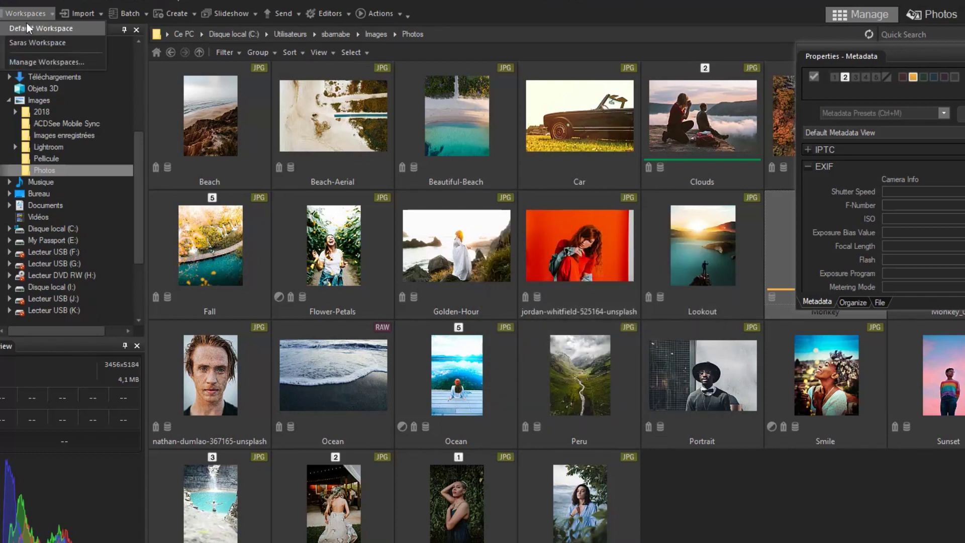
Return to Default Workspace and batch edit the Monkey photo, skipping the existing output file
{"action": "left_click", "coordinate": [23, 29]}
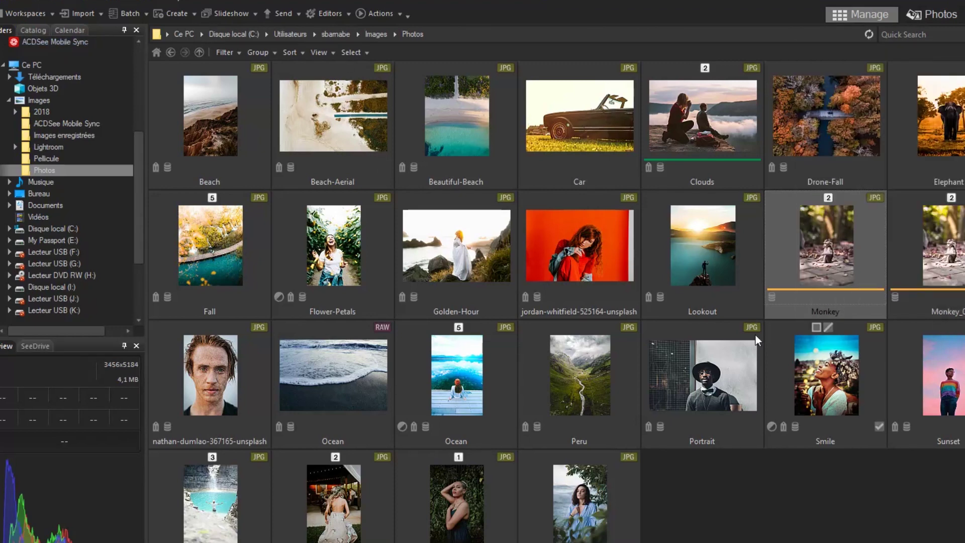
{"action": "left_click", "coordinate": [77, 9]}
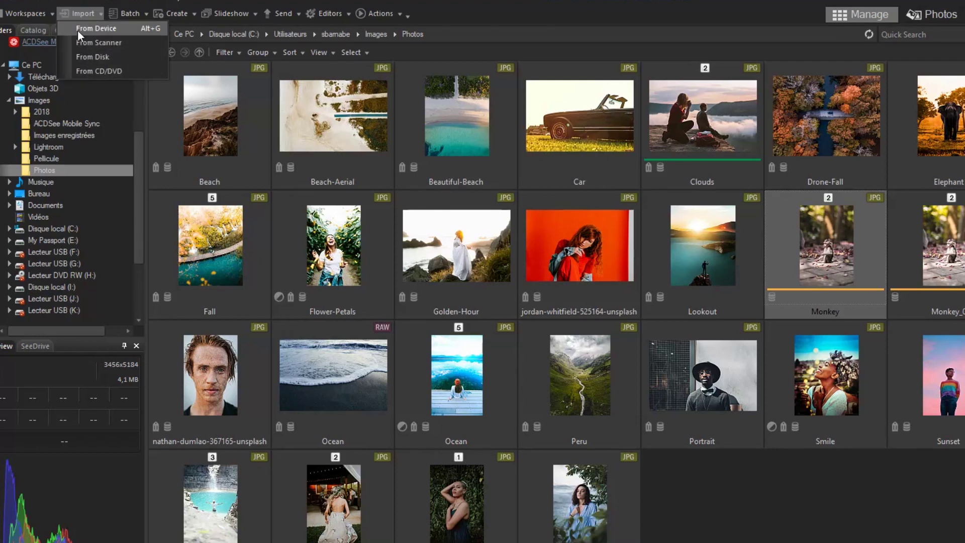
{"action": "mouse_move", "coordinate": [115, 13]}
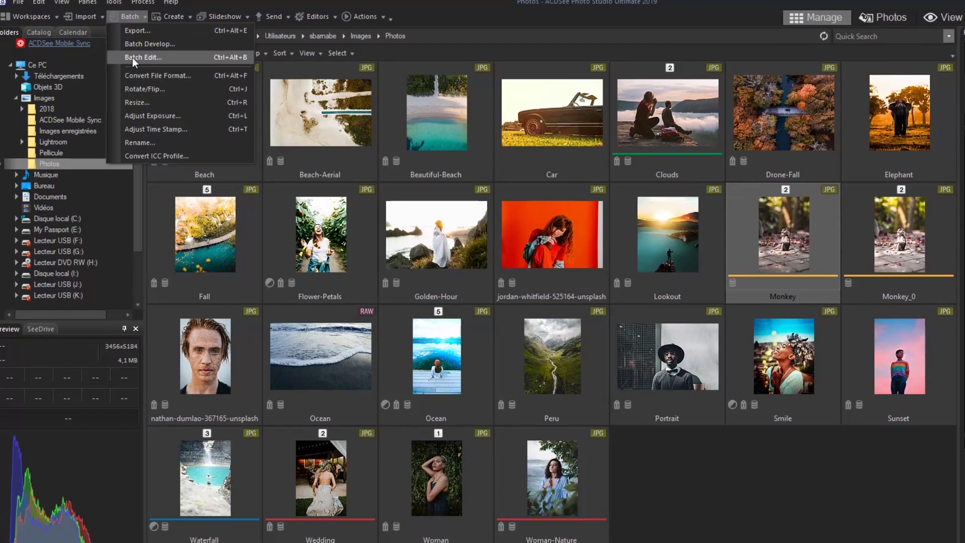
{"action": "left_click", "coordinate": [138, 57]}
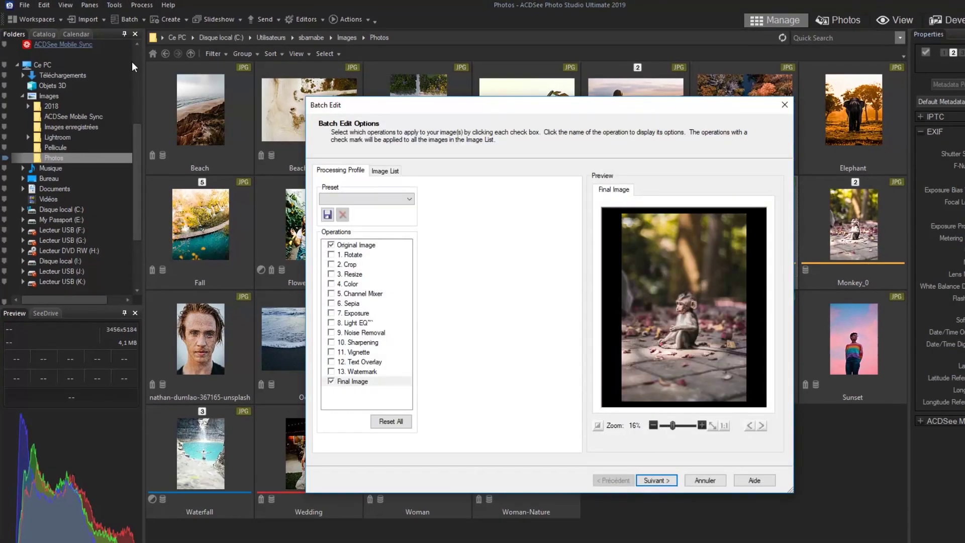
{"action": "left_click", "coordinate": [667, 484]}
{"action": "left_click", "coordinate": [669, 483]}
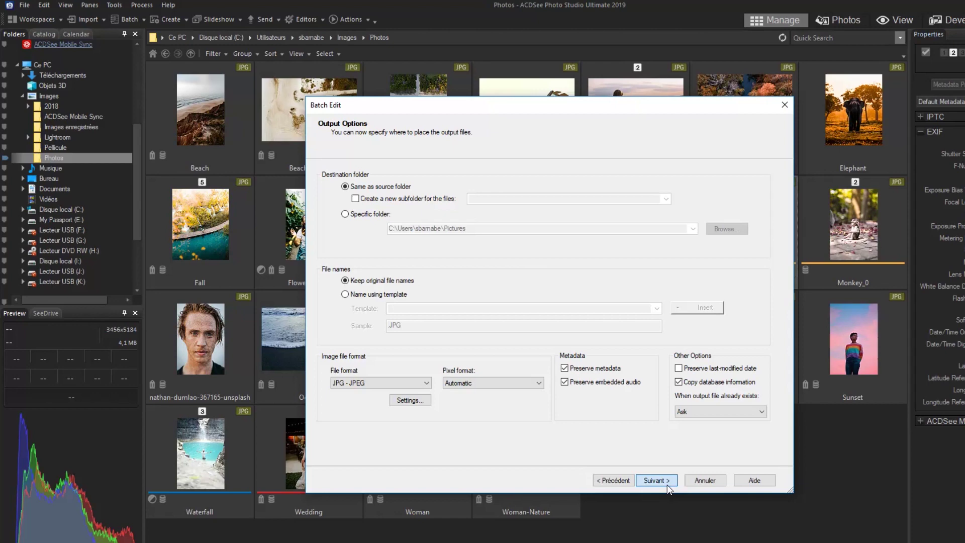
{"action": "left_click", "coordinate": [505, 322]}
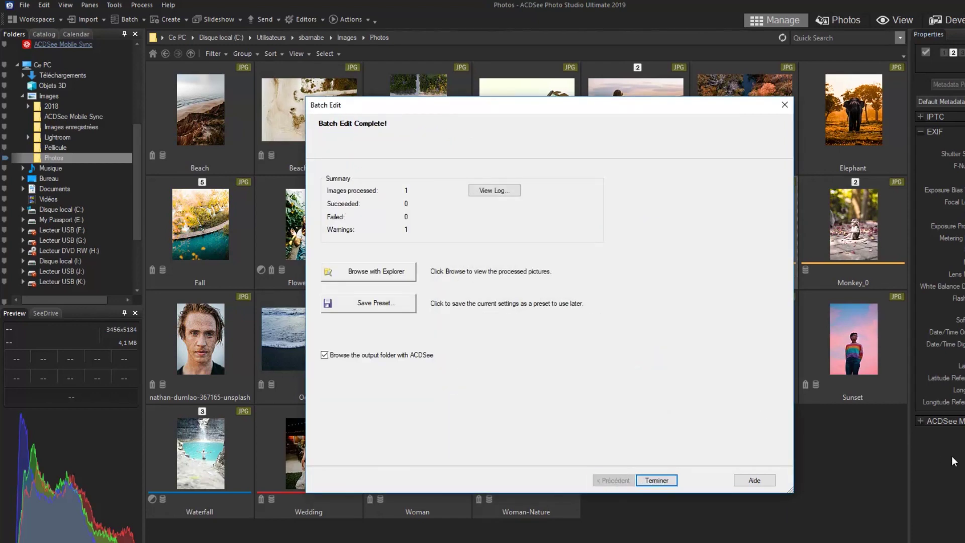
{"action": "left_click", "coordinate": [660, 481]}
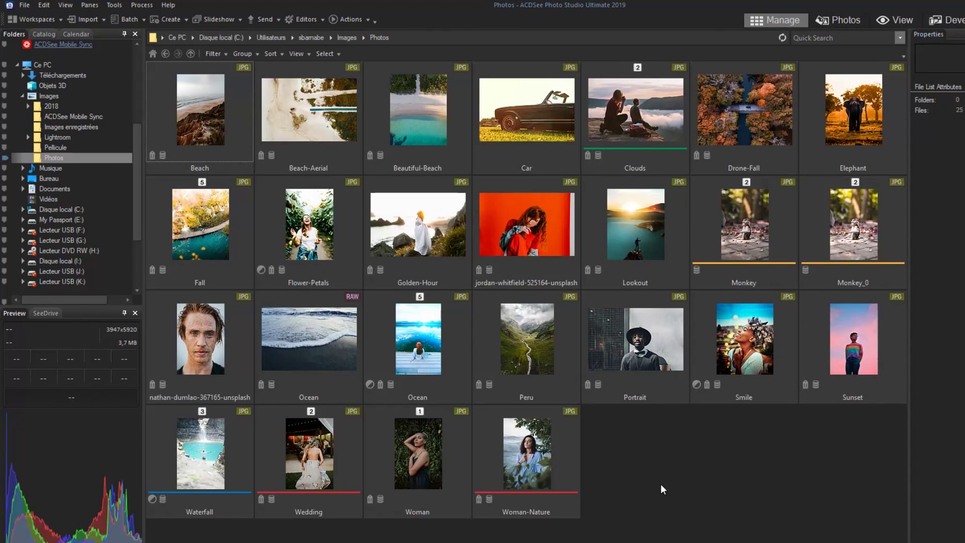
{"action": "left_click", "coordinate": [183, 24]}
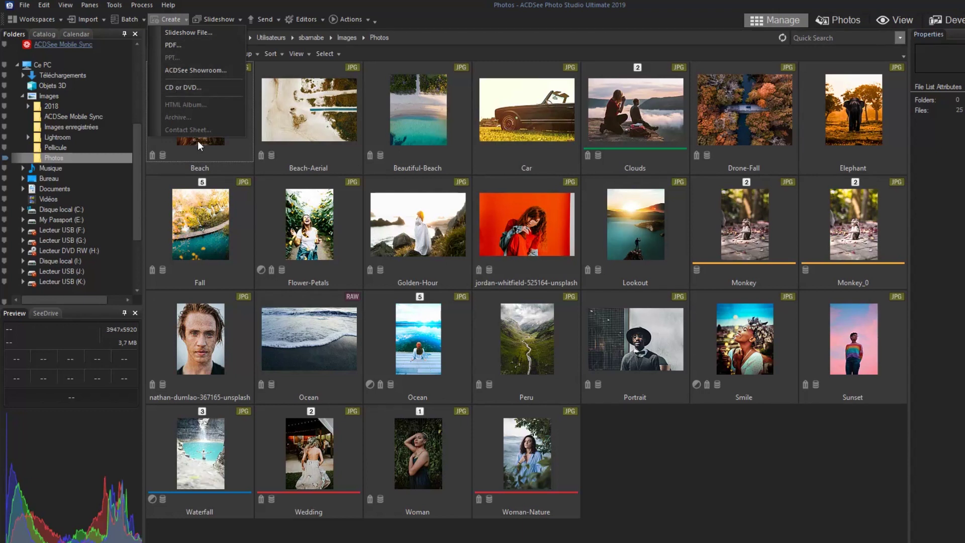
Browse the Create, Slideshow, Send and Editors menus, select a photo, and view the Actions categories
{"action": "mouse_move", "coordinate": [198, 16]}
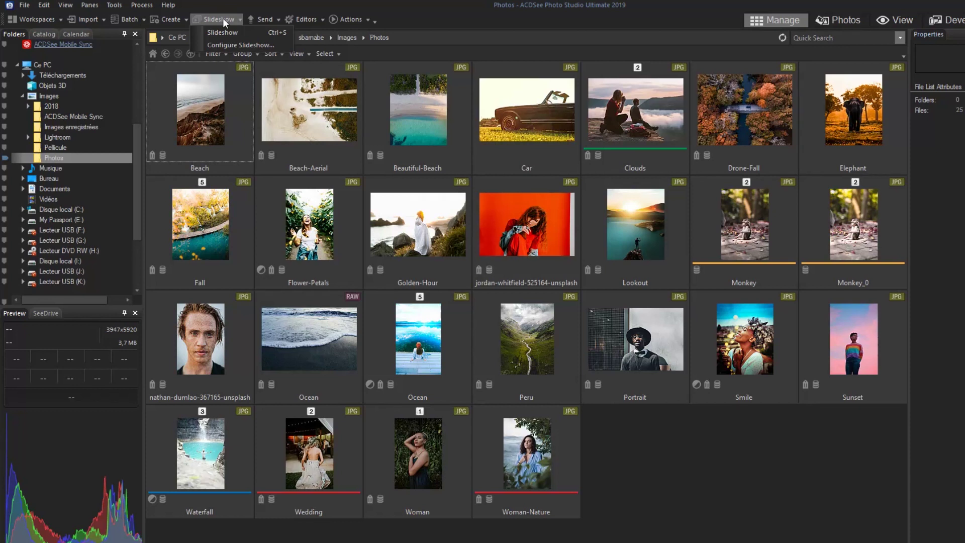
{"action": "mouse_move", "coordinate": [265, 18]}
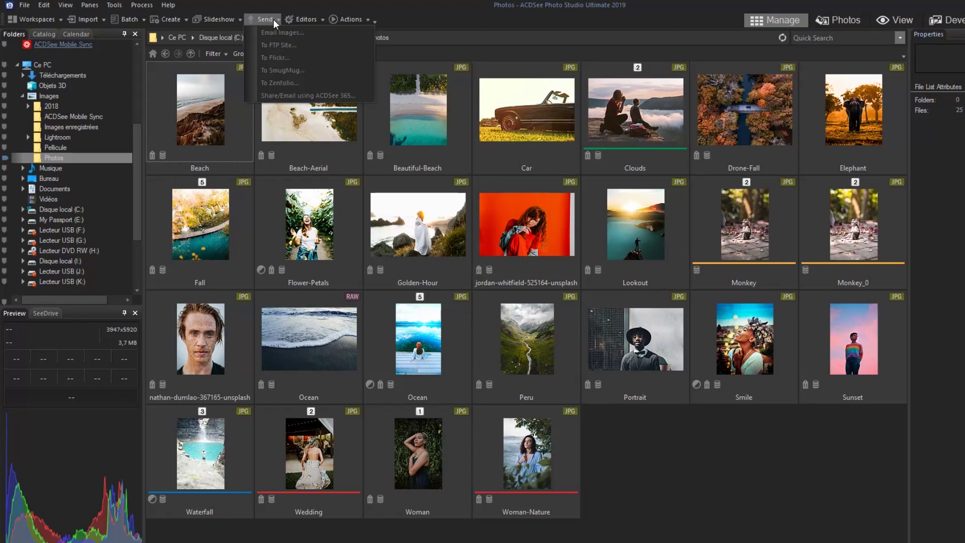
{"action": "mouse_move", "coordinate": [304, 19]}
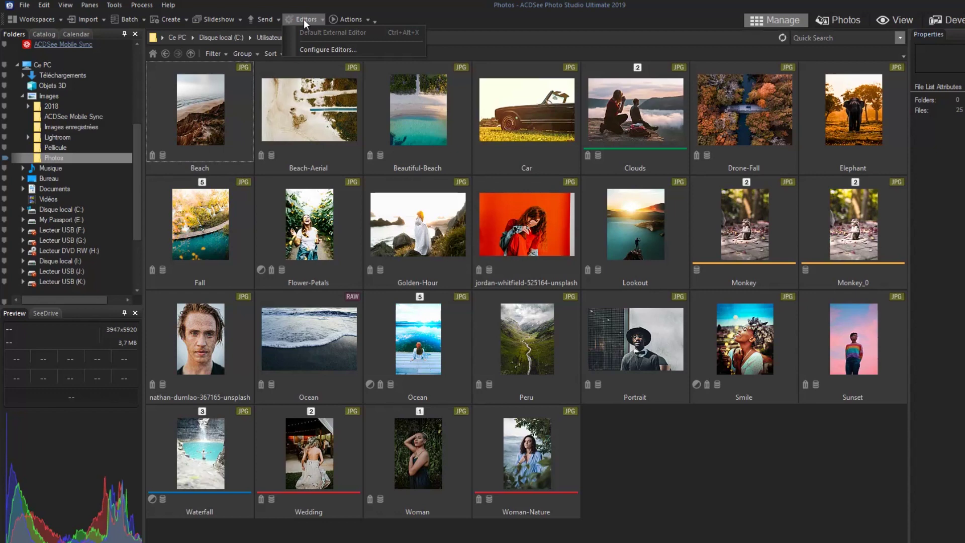
{"action": "mouse_move", "coordinate": [341, 19]}
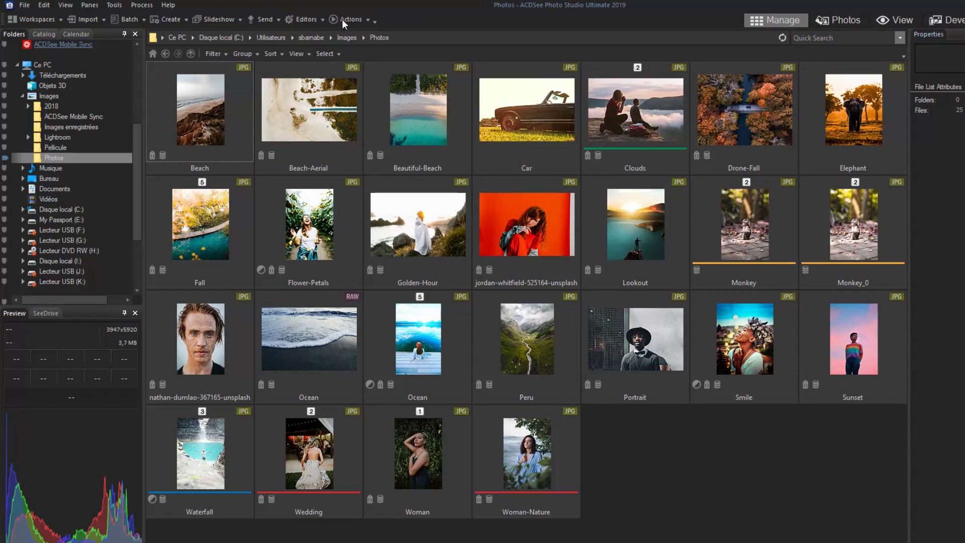
{"action": "left_click", "coordinate": [523, 242]}
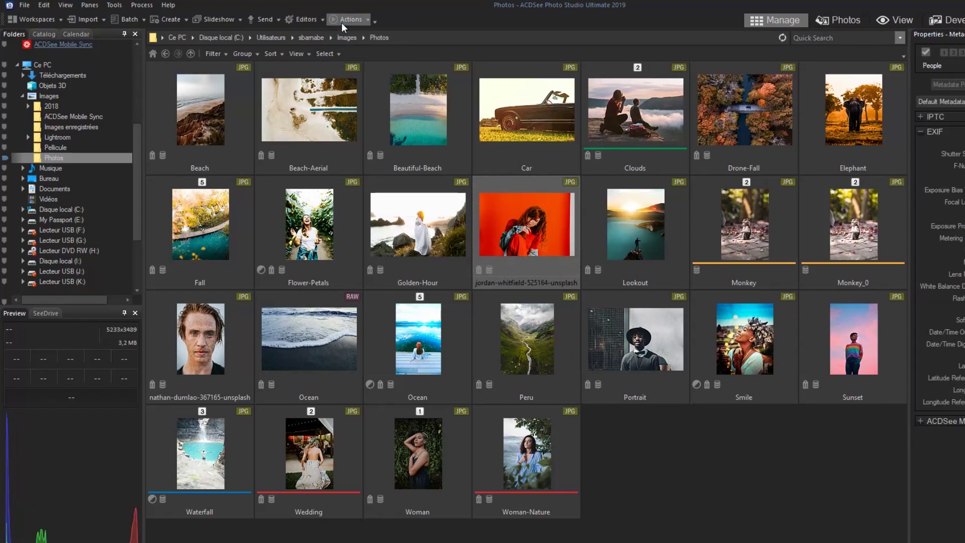
{"action": "mouse_move", "coordinate": [341, 22]}
{"action": "mouse_move", "coordinate": [349, 73]}
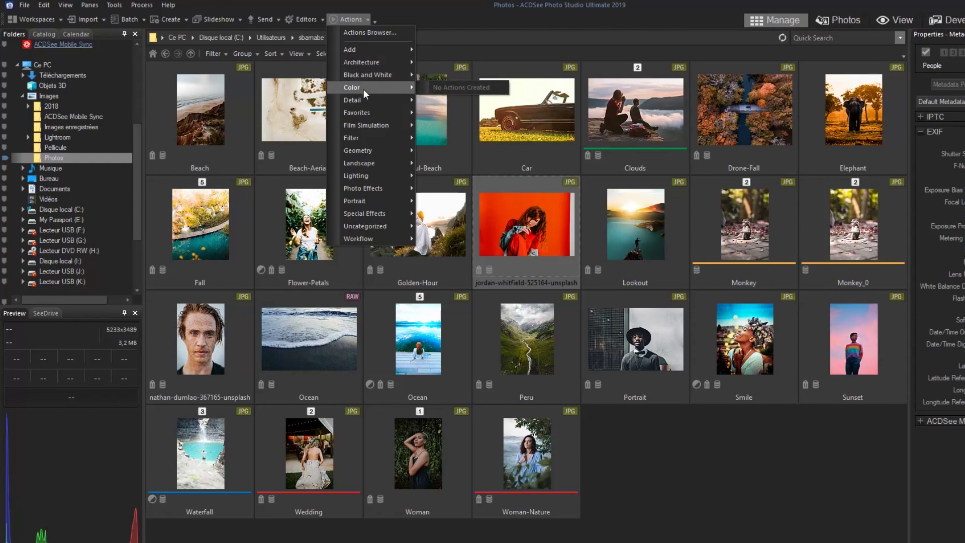
Rate Wedding 2 stars and Woman 1 star, and label Woman-Nature red
{"action": "mouse_move", "coordinate": [364, 110]}
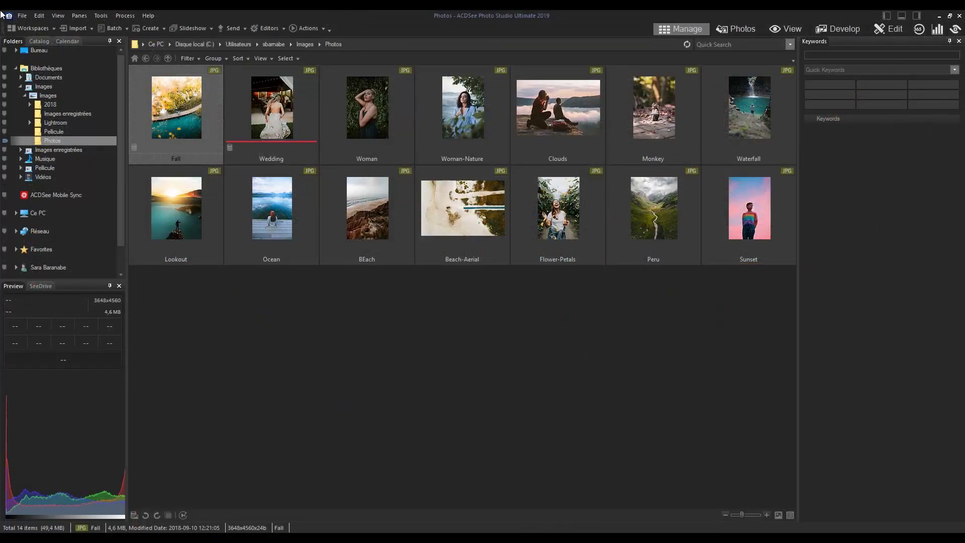
{"action": "key", "text": "Right"}
{"action": "key", "text": "ctrl+2"}
{"action": "key", "text": "Right"}
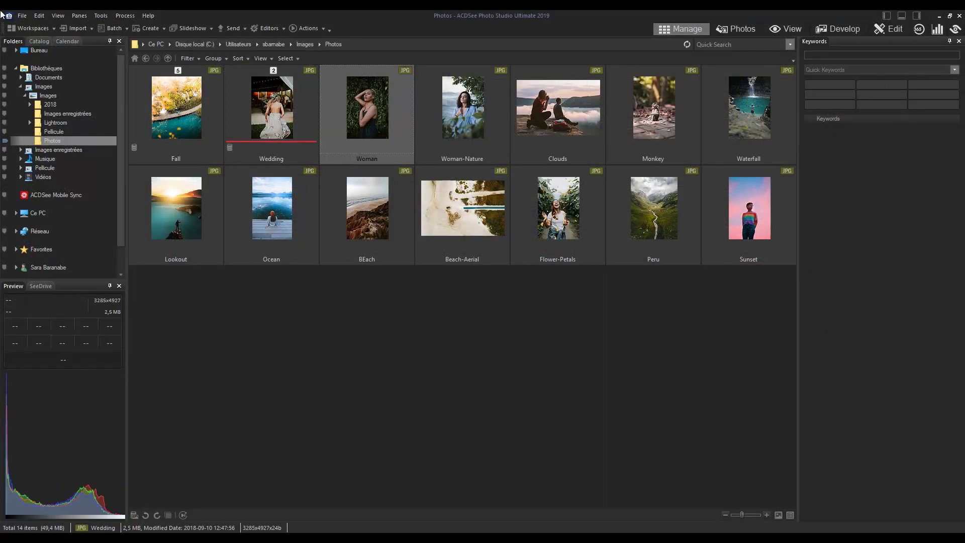
{"action": "key", "text": "ctrl+1"}
{"action": "key", "text": "Right"}
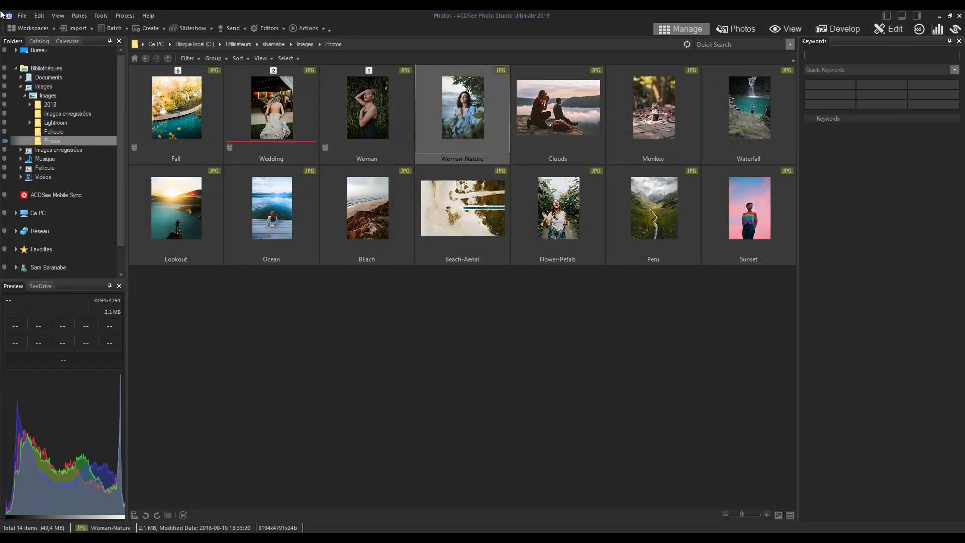
{"action": "key", "text": "alt+1"}
Give Clouds a green label and 2 stars, and Monkey a yellow label and 2 stars
{"action": "key", "text": "Right"}
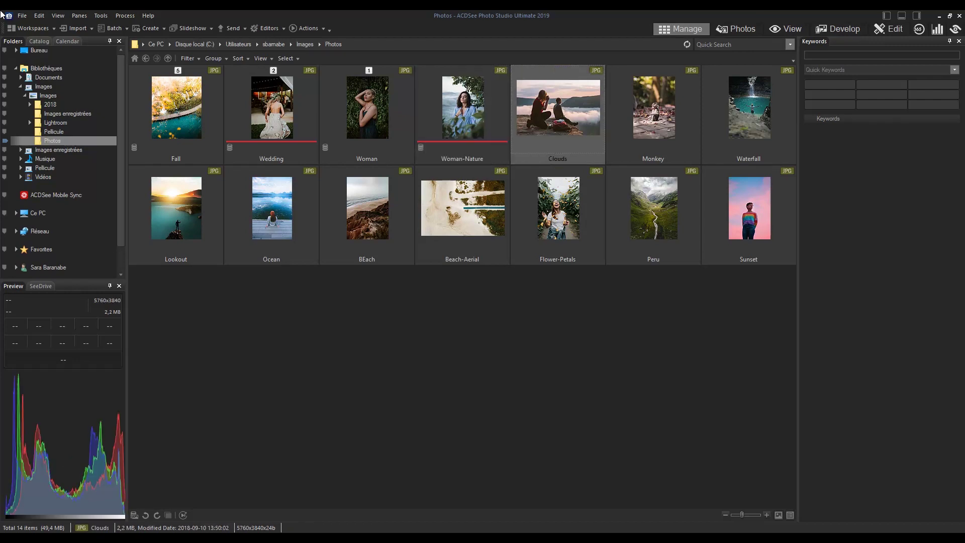
{"action": "key", "text": "alt+3"}
{"action": "key", "text": "ctrl+2"}
{"action": "key", "text": "Right"}
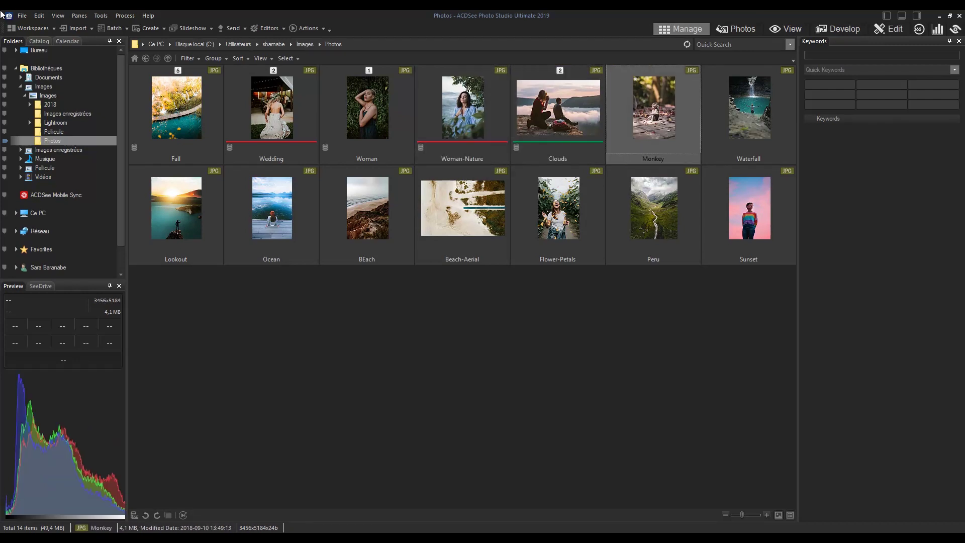
{"action": "key", "text": "alt+3"}
{"action": "key", "text": "alt+2"}
{"action": "key", "text": "ctrl+2"}
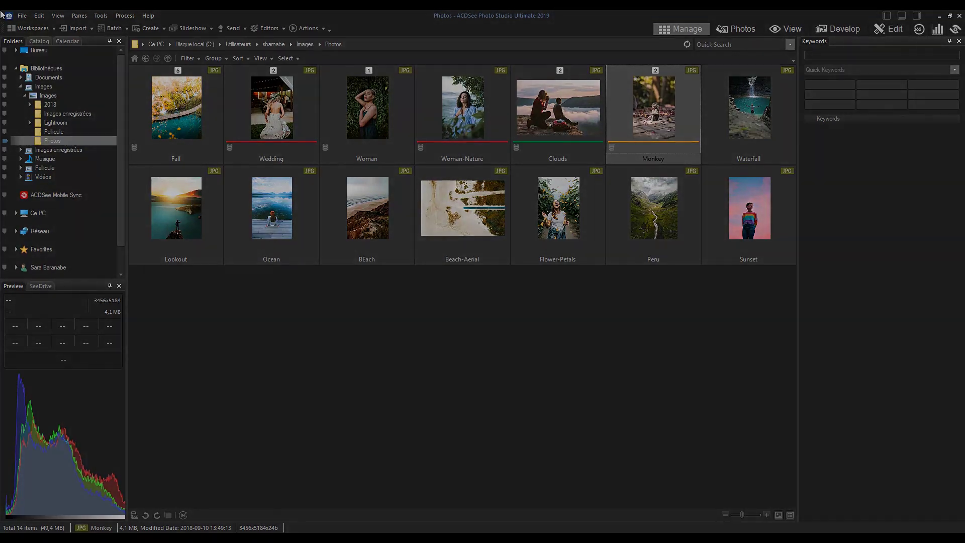